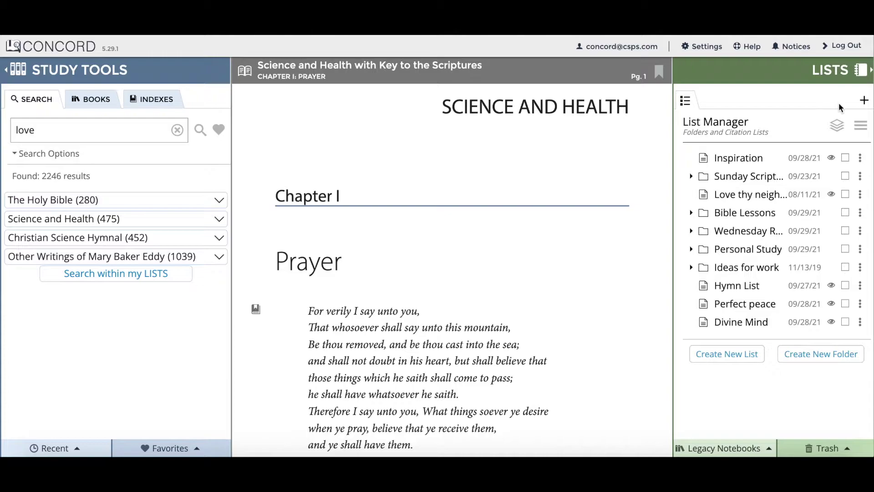
Step: Hide and reshow the Lists area, and view the contents of the trash
left_click(862, 78)
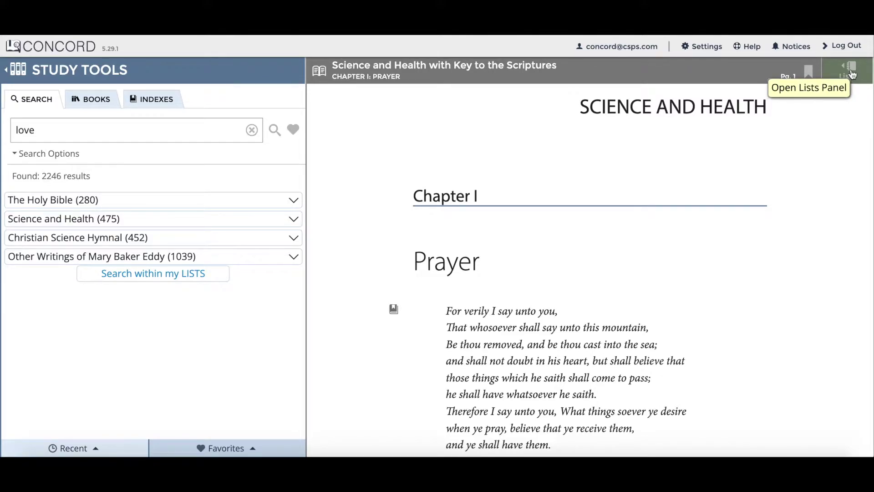
left_click(852, 74)
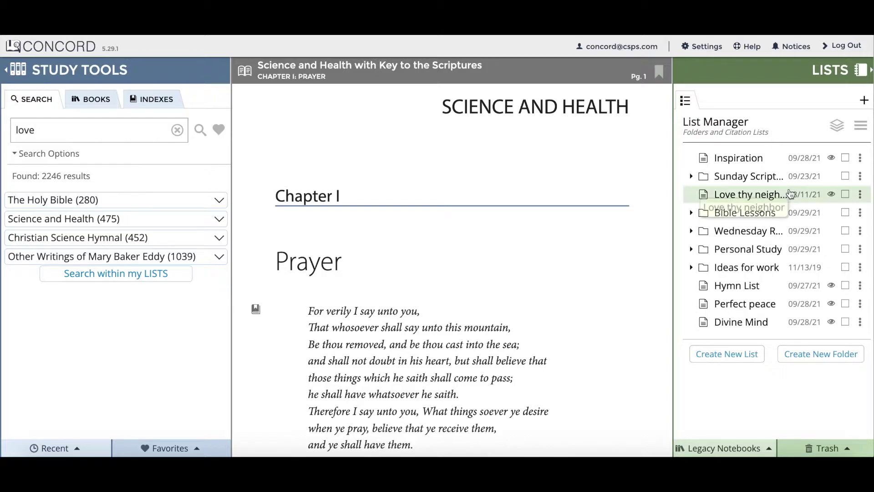
left_click(831, 451)
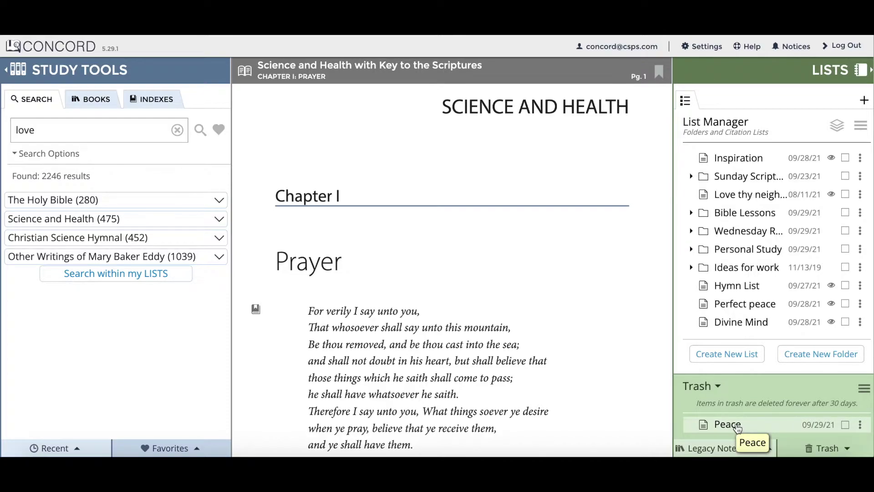
left_click(822, 453)
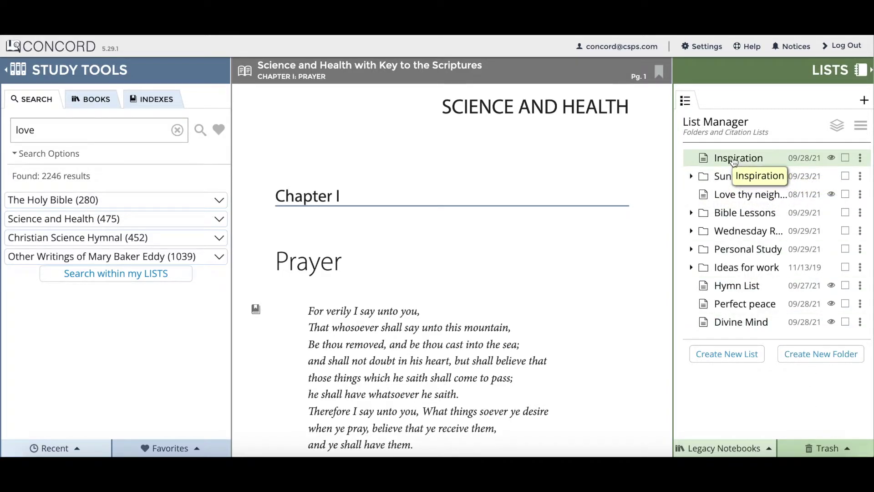
Step: Move the Inspiration list from the List Manager to the trash and check the trash contents
left_click_drag(733, 162, 834, 448)
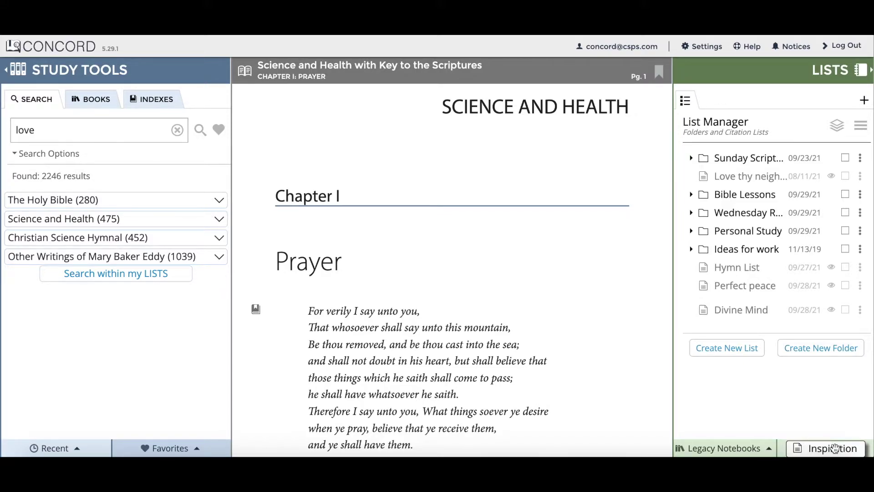
left_click_drag(834, 448, 835, 449)
left_click(836, 449)
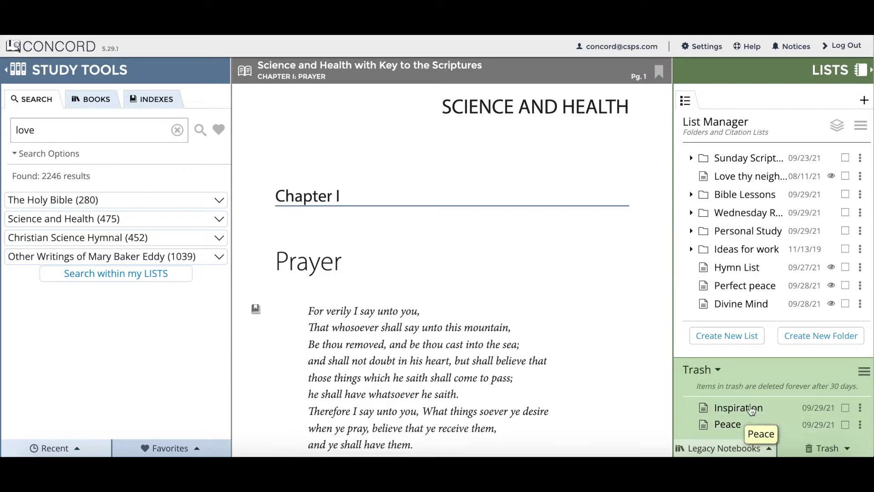
left_click(821, 448)
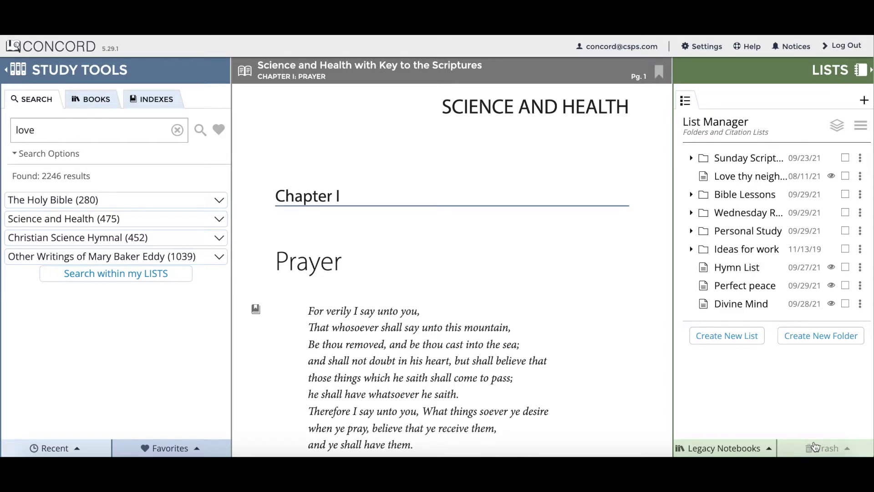
Step: Open the Perfect peace list, move it to the trash, and check the trash contents
left_click(735, 286)
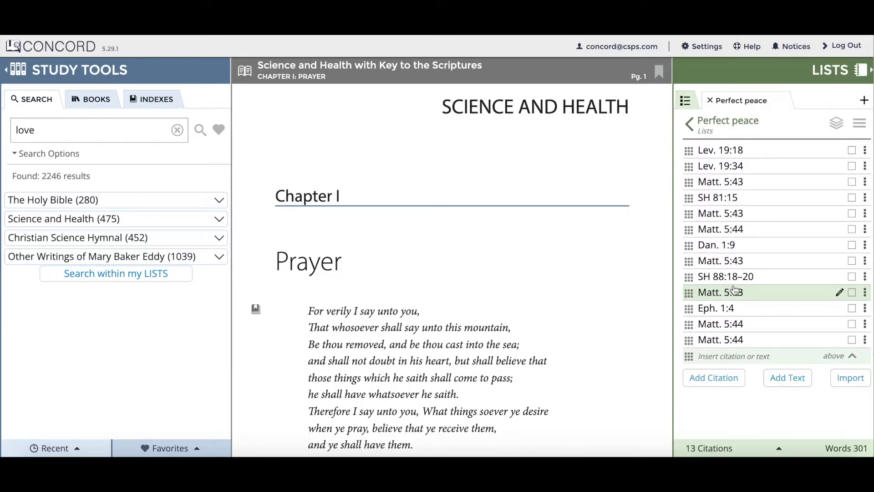
left_click(861, 127)
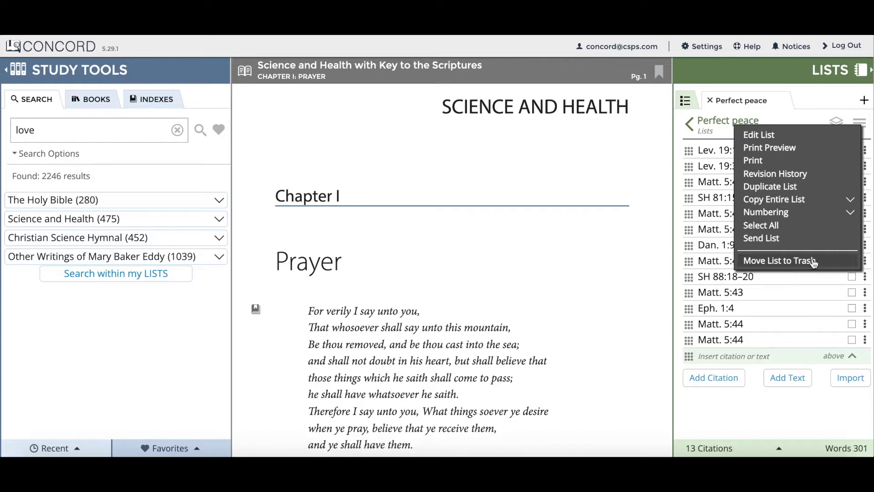
left_click(777, 261)
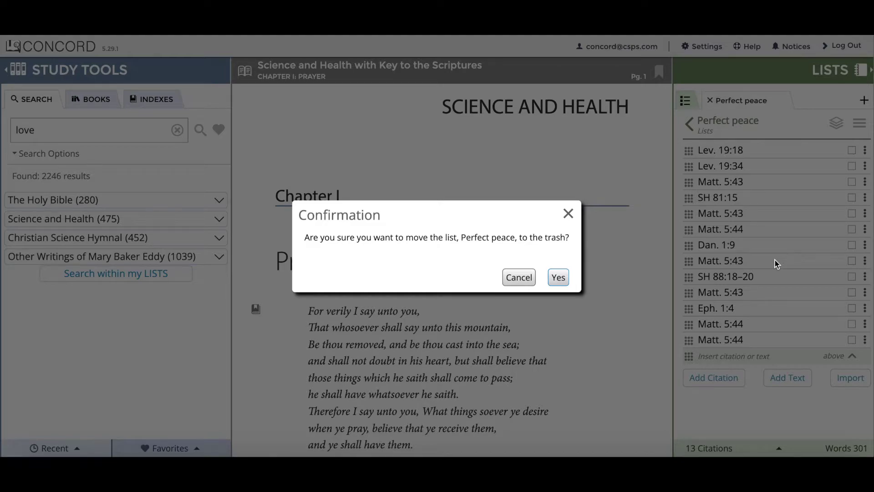
left_click(559, 280)
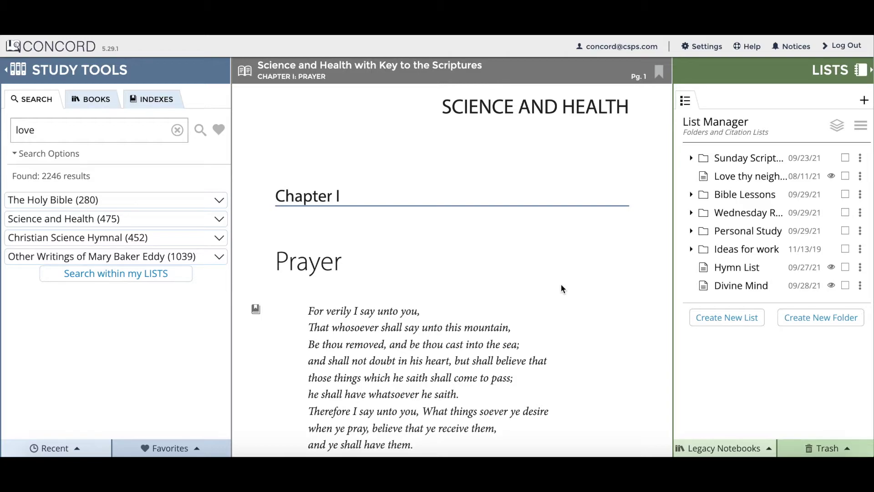
left_click(813, 447)
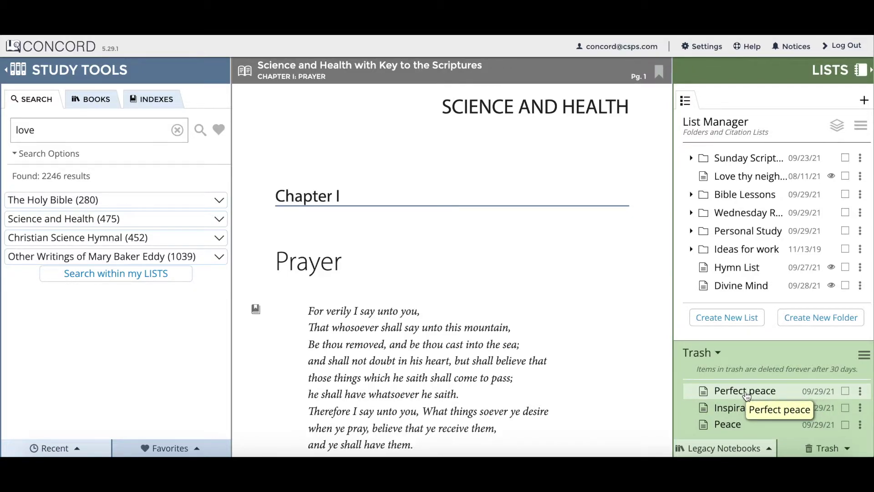
left_click(825, 450)
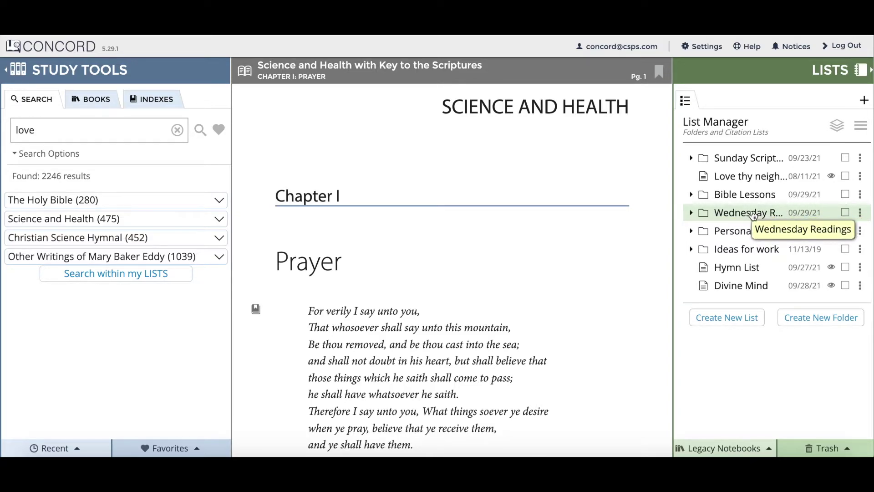
Step: Move the Wednesday Readings folder and its contents to the trash
left_click(861, 213)
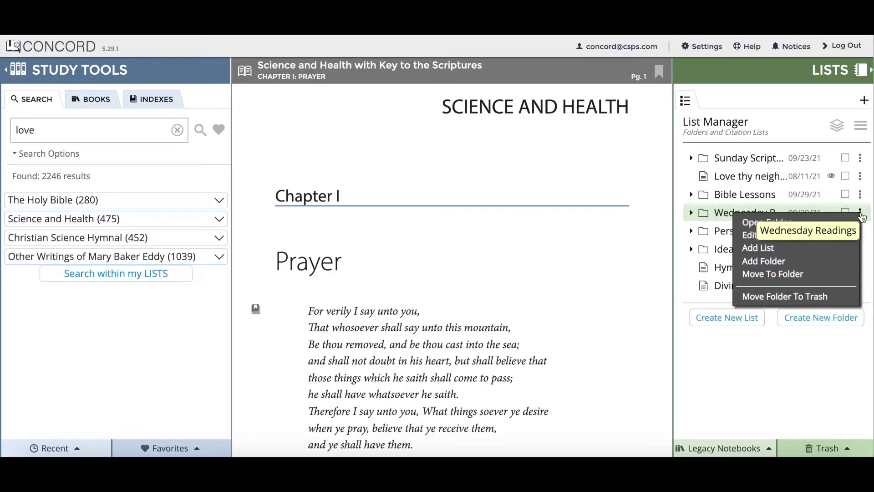
left_click(779, 298)
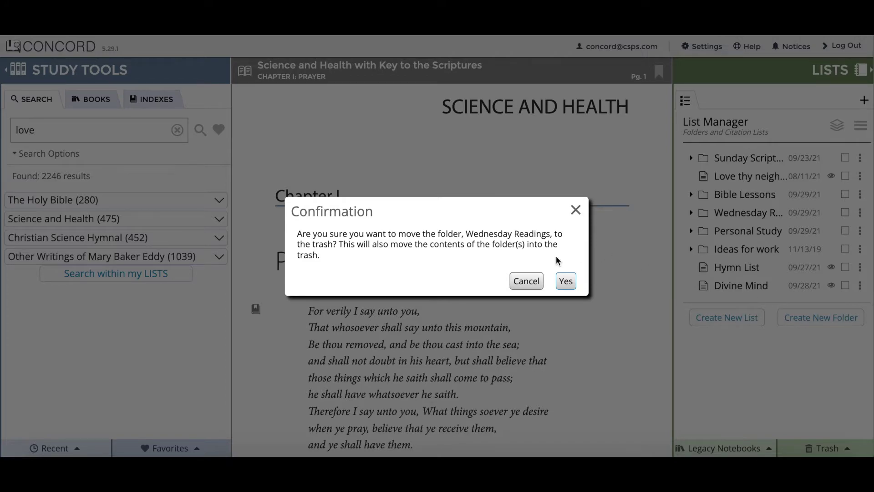
left_click(565, 281)
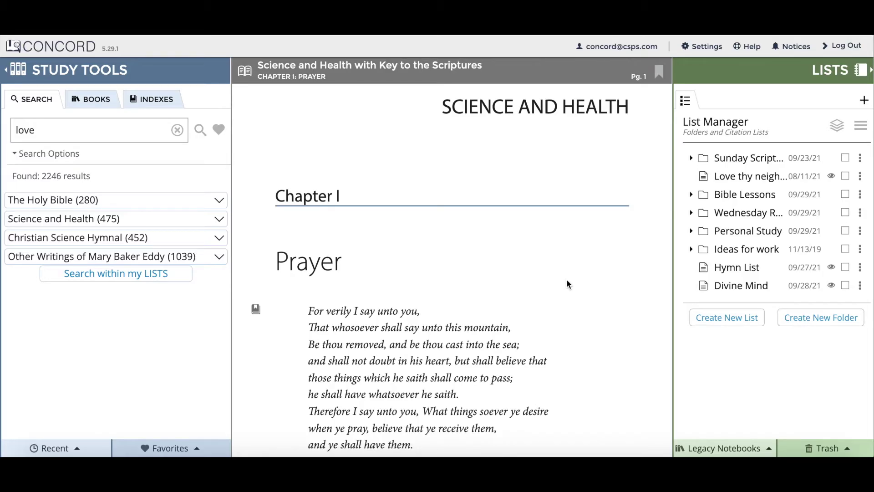
Step: Examine the trashed Wednesday Readings folder, including the lists in its 2018 subfolder
left_click(828, 451)
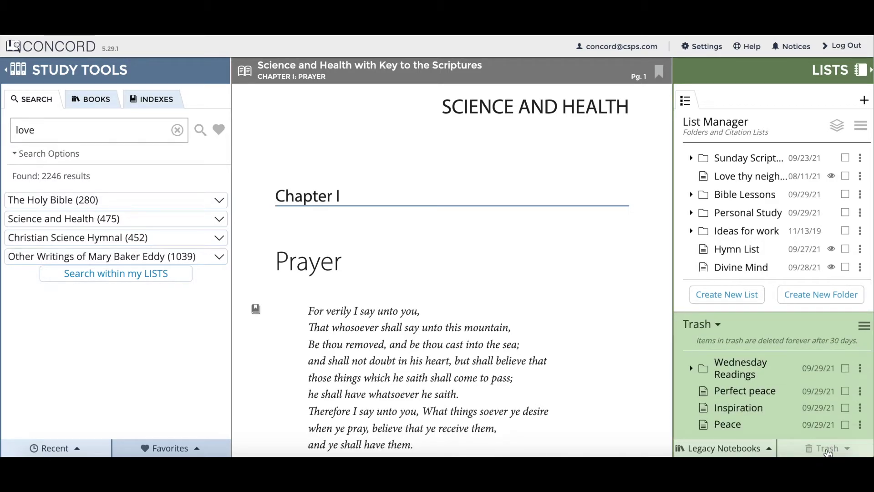
left_click(691, 370)
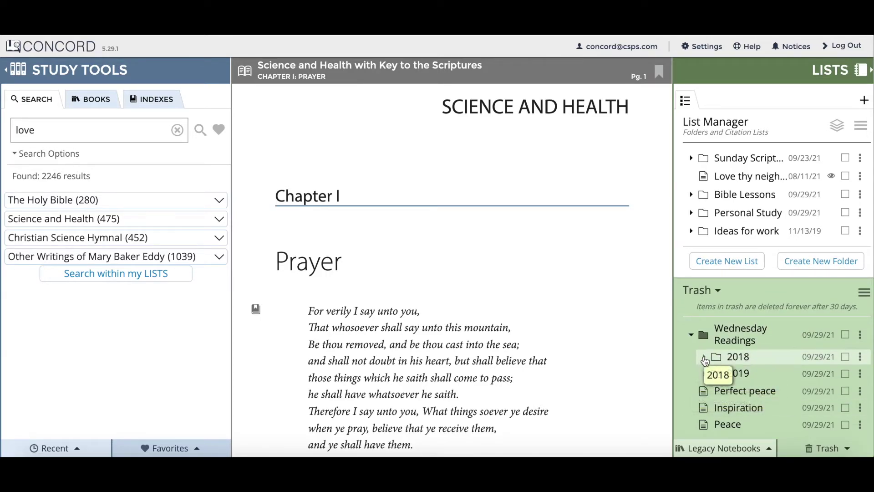
left_click(704, 357)
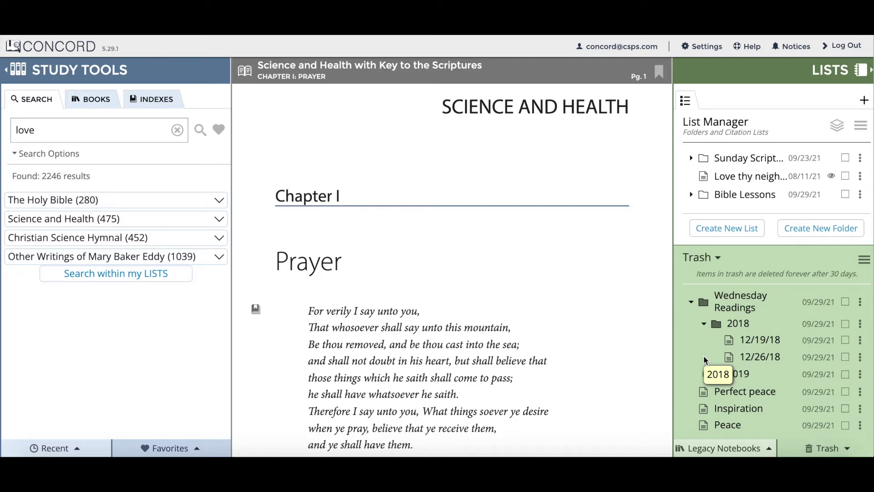
left_click(704, 324)
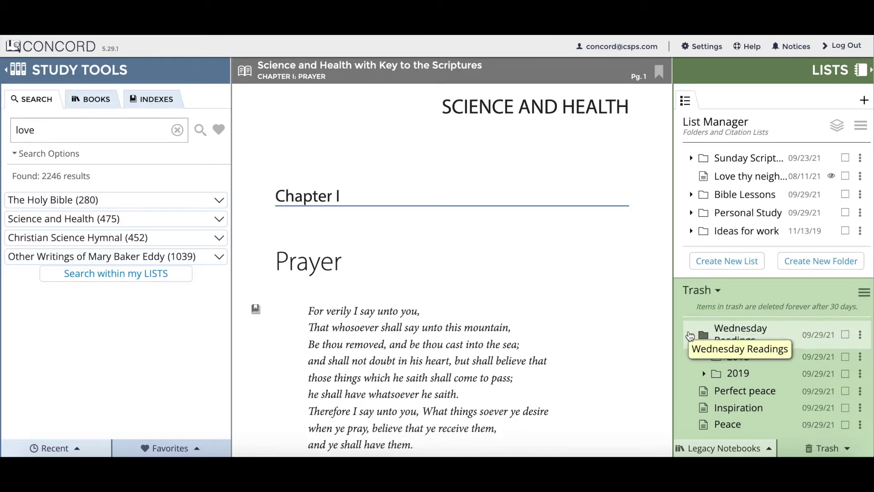
left_click(690, 334)
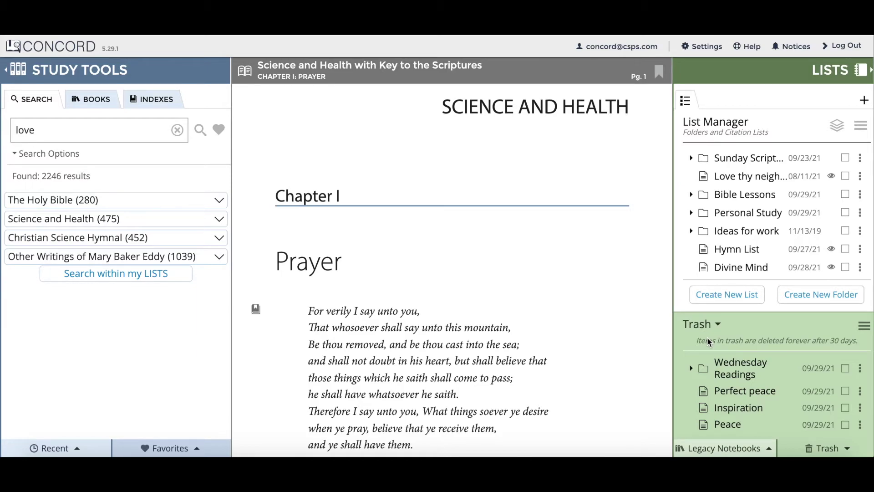
Step: Restore the Inspiration list from the trash and close the list
left_click(735, 408)
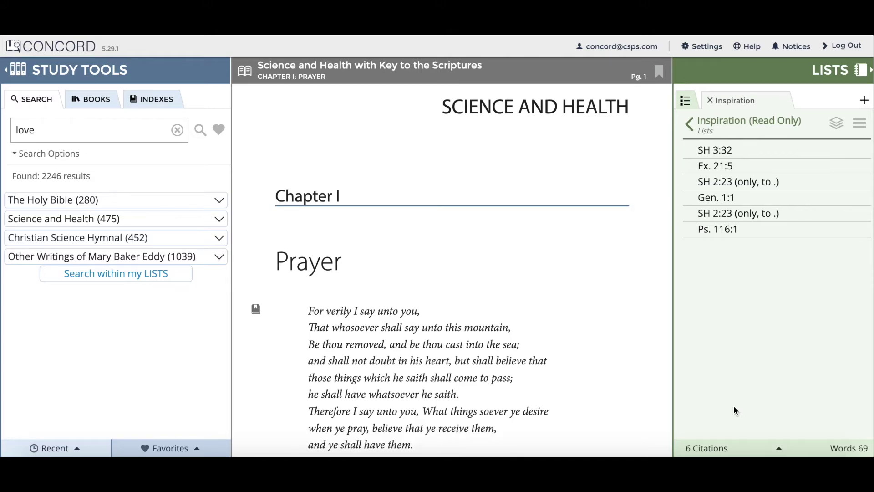
left_click(860, 124)
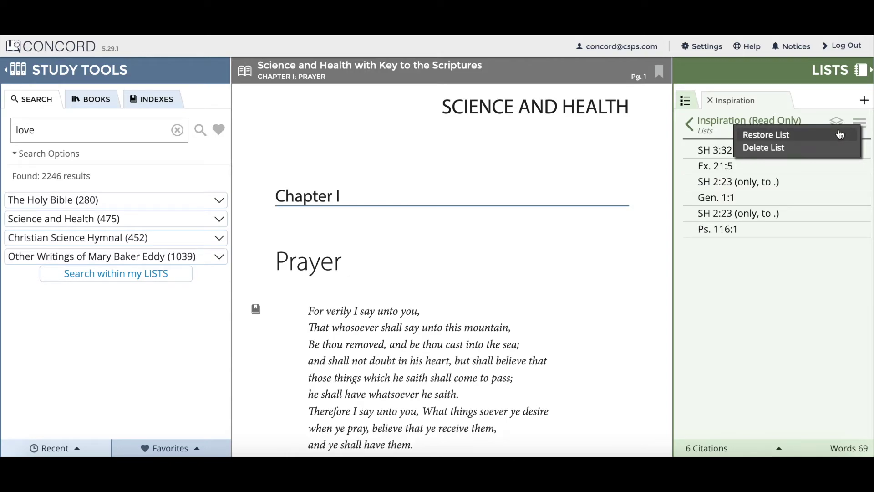
left_click(792, 137)
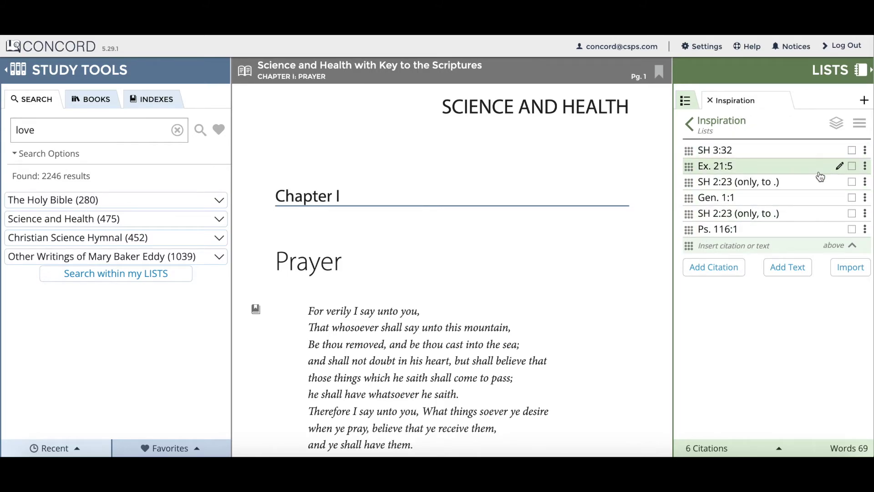
left_click(710, 101)
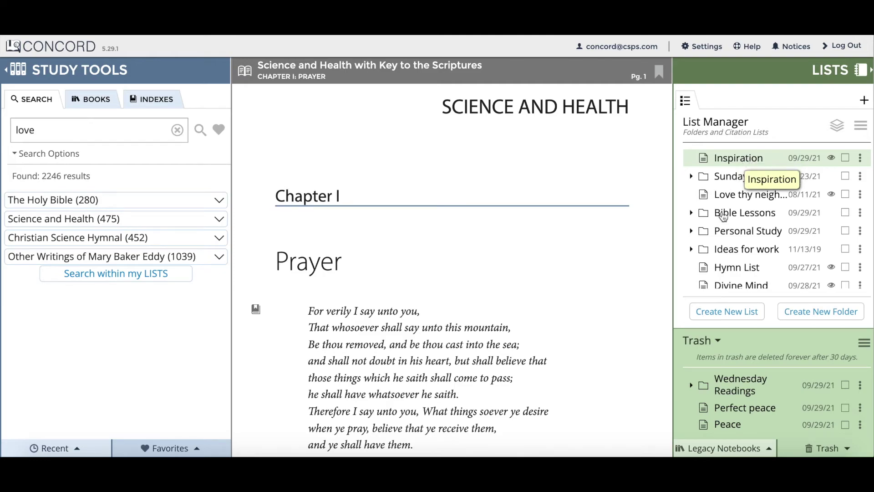
Step: Open the trashed Perfect peace list and delete it permanently
left_click(725, 408)
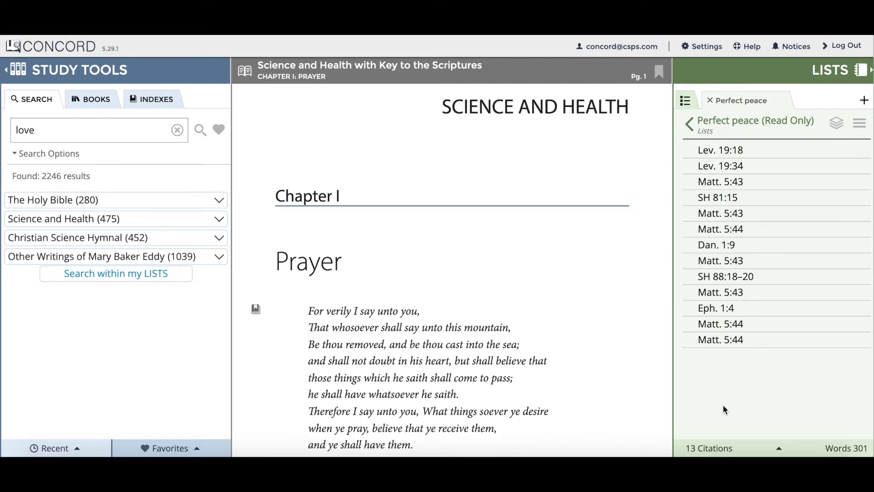
left_click(863, 128)
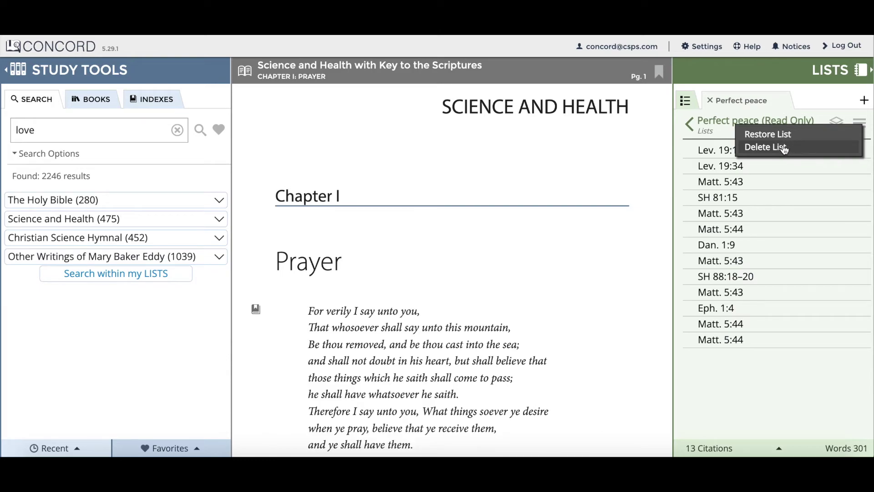
left_click(768, 148)
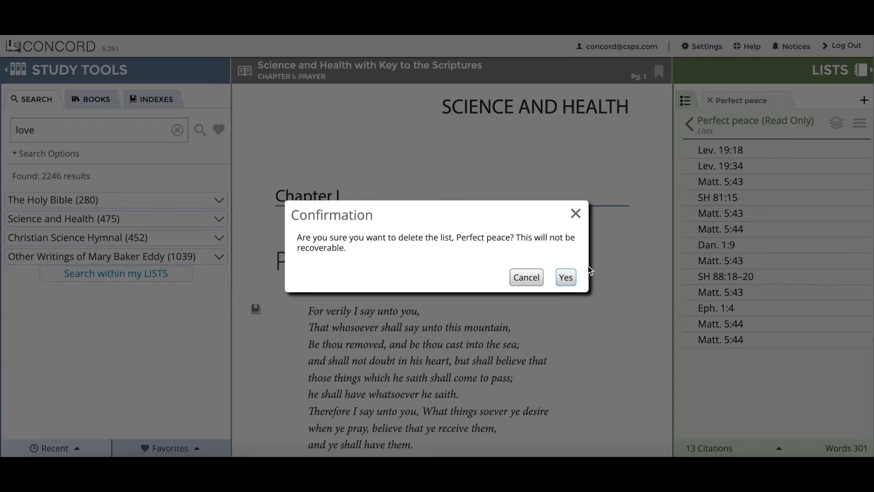
left_click(565, 275)
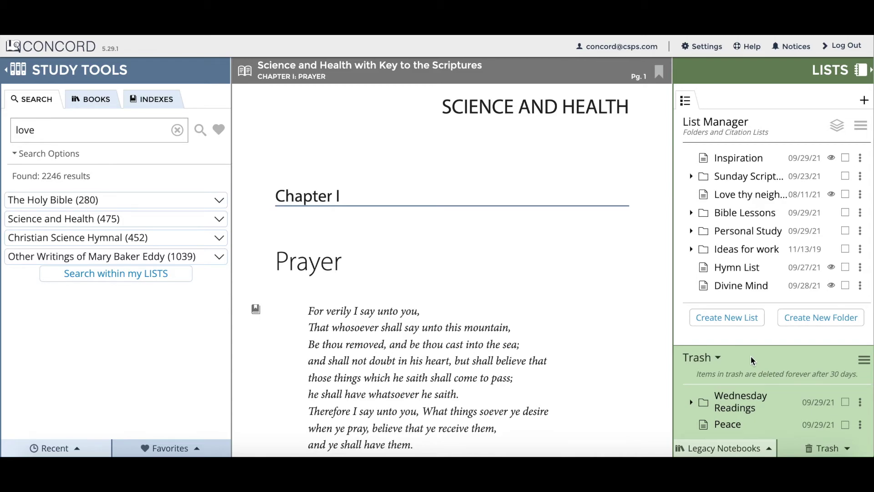
Step: Restore the Wednesday Readings folder from the trash and check its subfolders in the List Manager
left_click(861, 403)
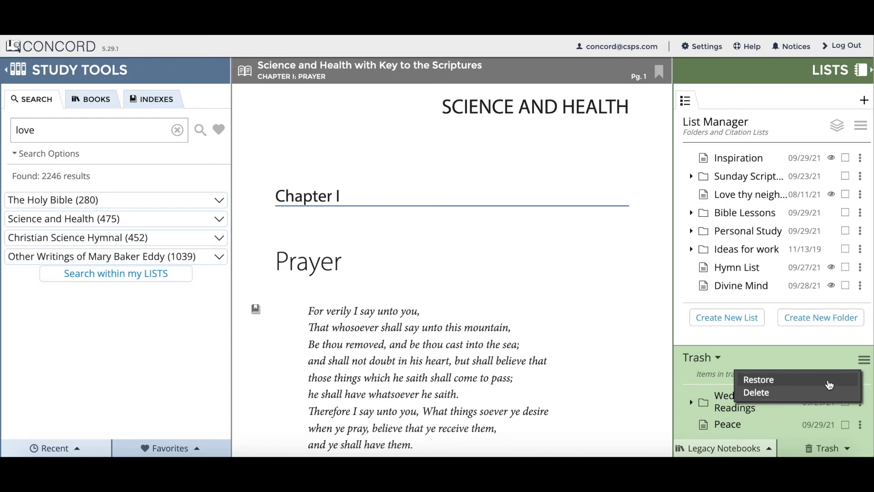
left_click(781, 383)
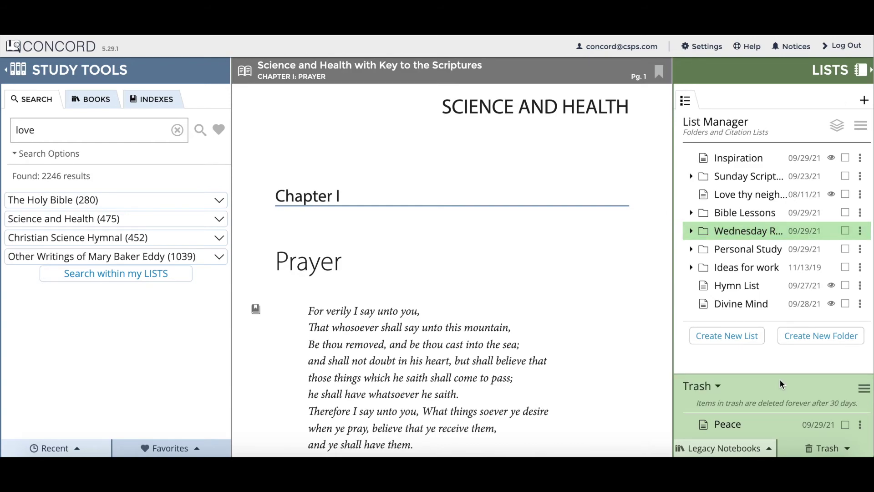
left_click(691, 231)
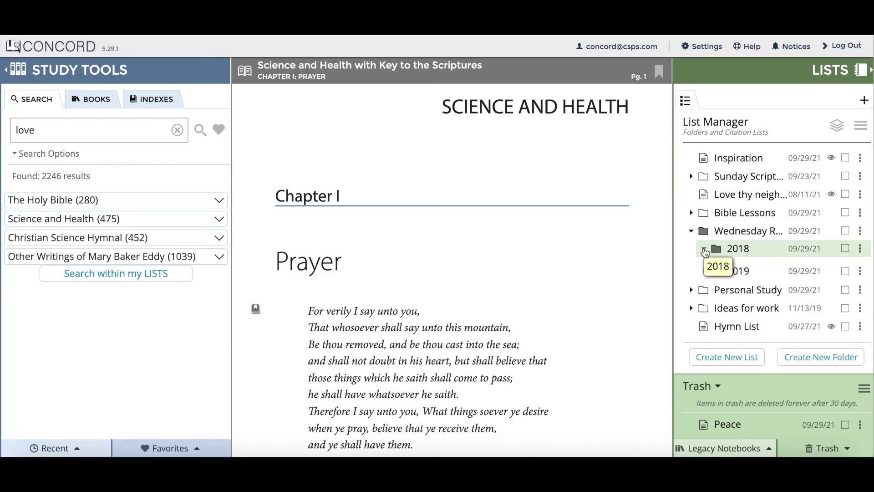
left_click(703, 248)
left_click(691, 231)
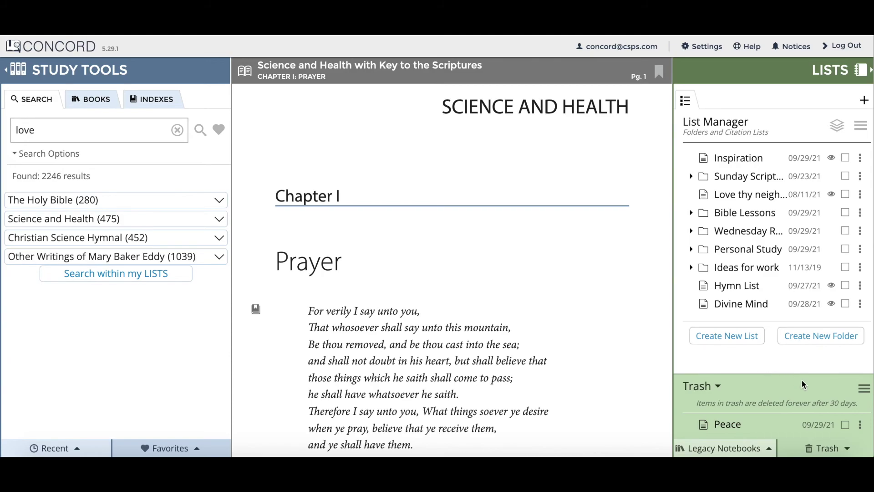
Step: Empty the trash permanently and close the trash view
left_click(866, 395)
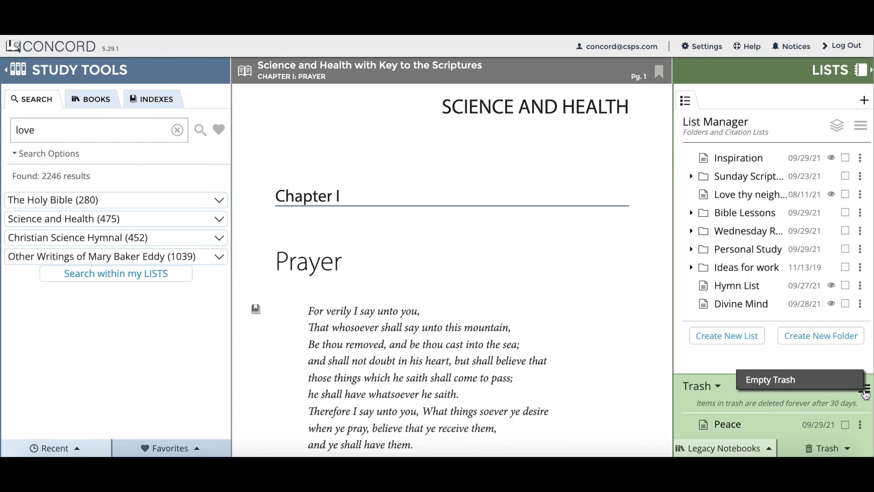
left_click(836, 385)
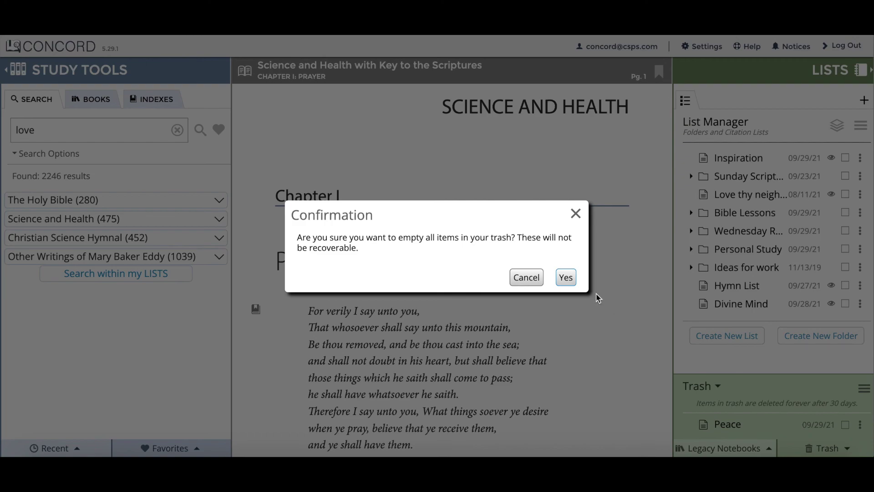
left_click(566, 277)
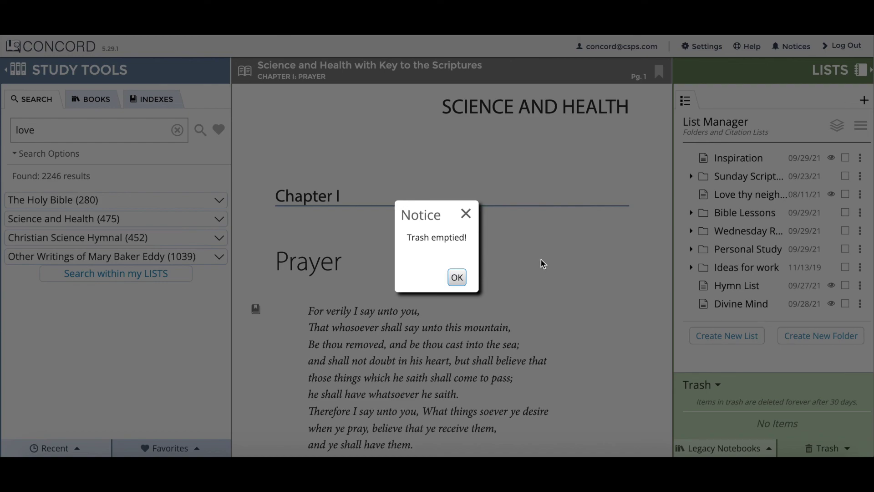
left_click(457, 278)
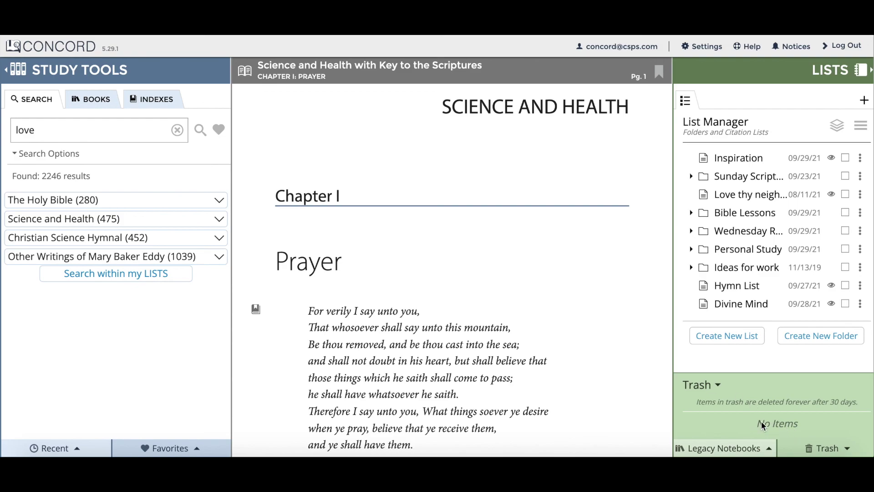
left_click(829, 452)
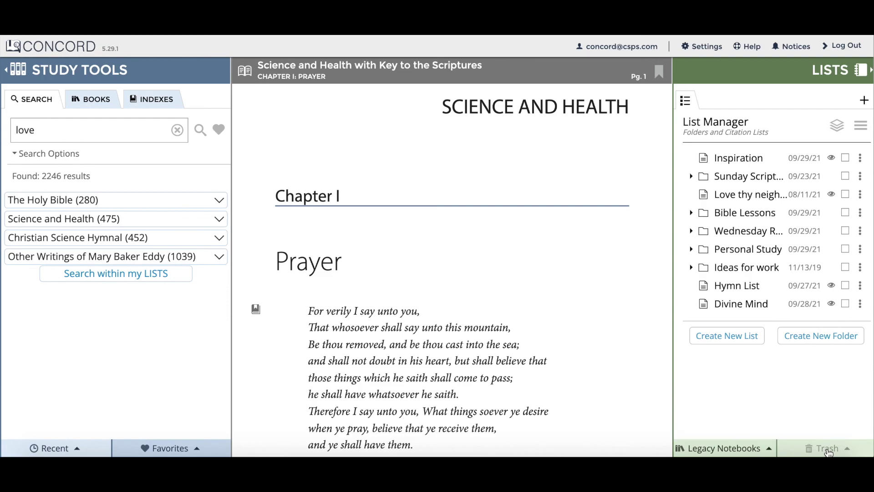